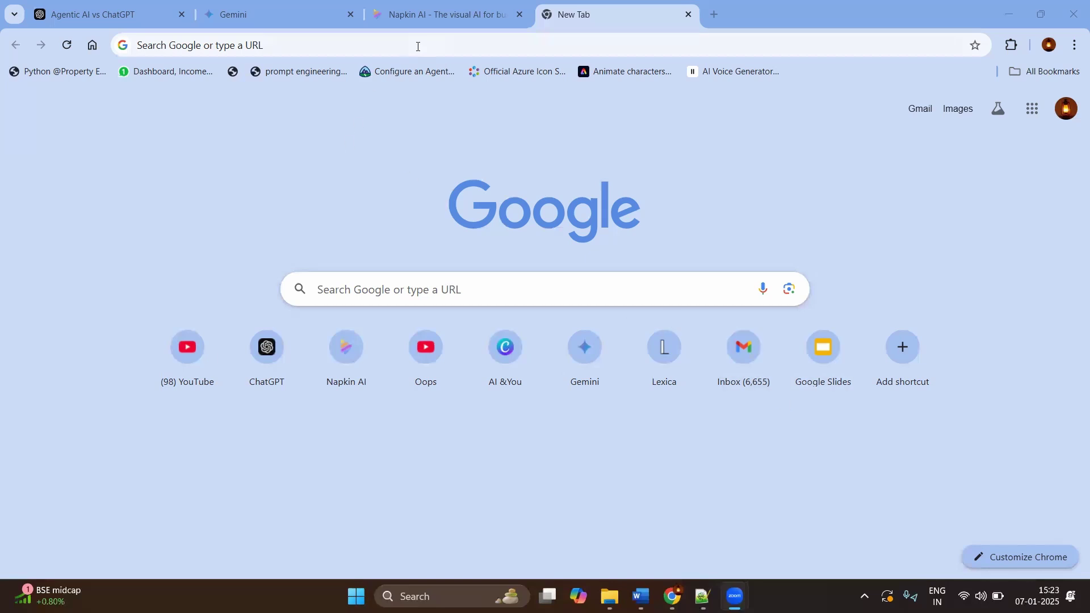
Switch to the napkin.ai home page and scroll through its text-to-visuals examples.
left_click(426, 19)
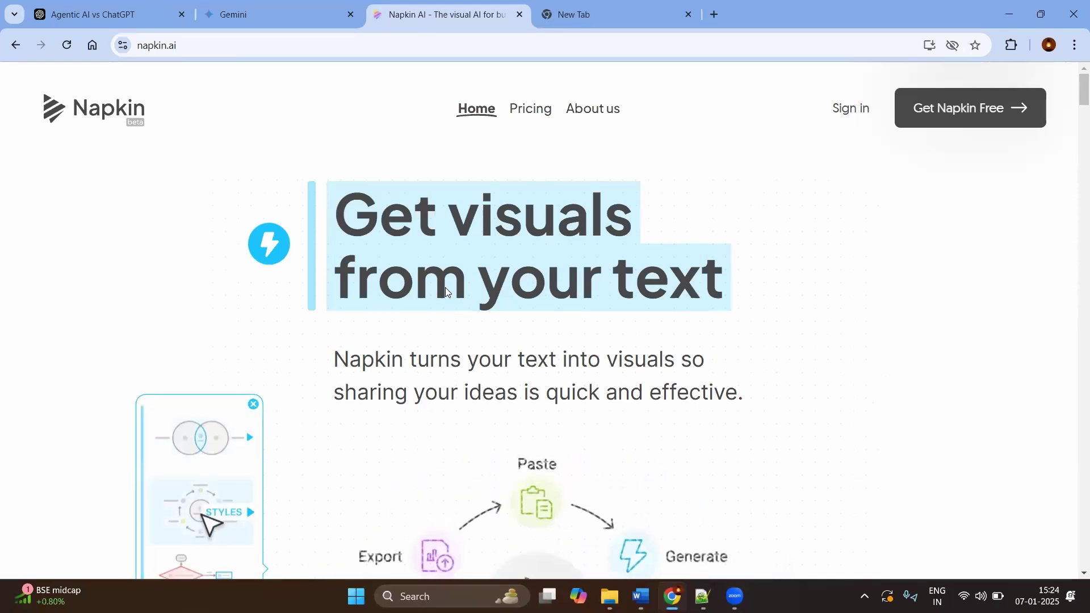
scroll(557, 280, "down", 1)
scroll(556, 280, "down", 2)
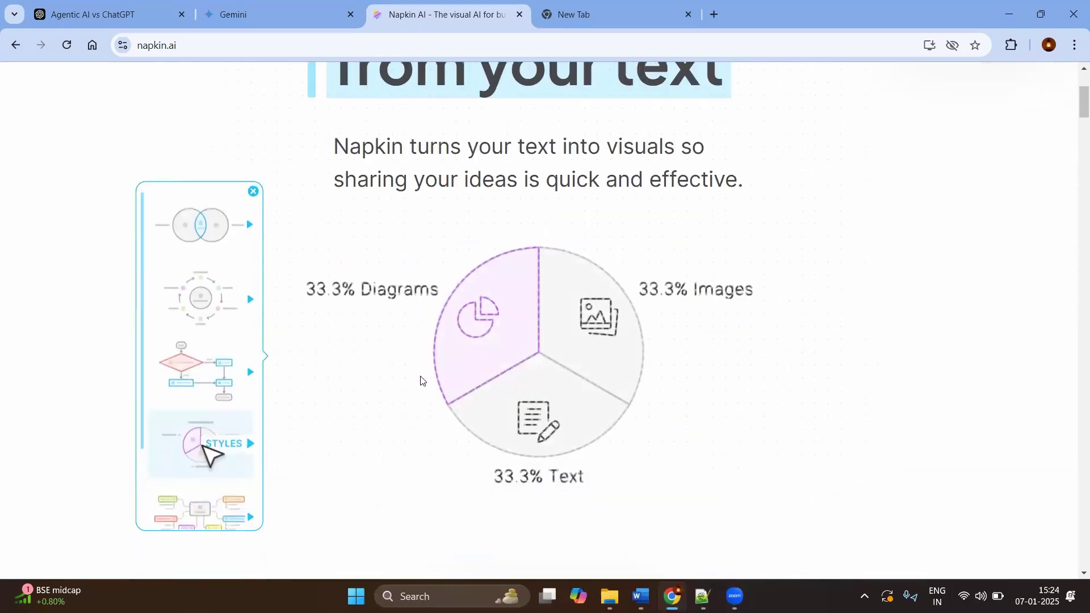
scroll(448, 324, "up", 3)
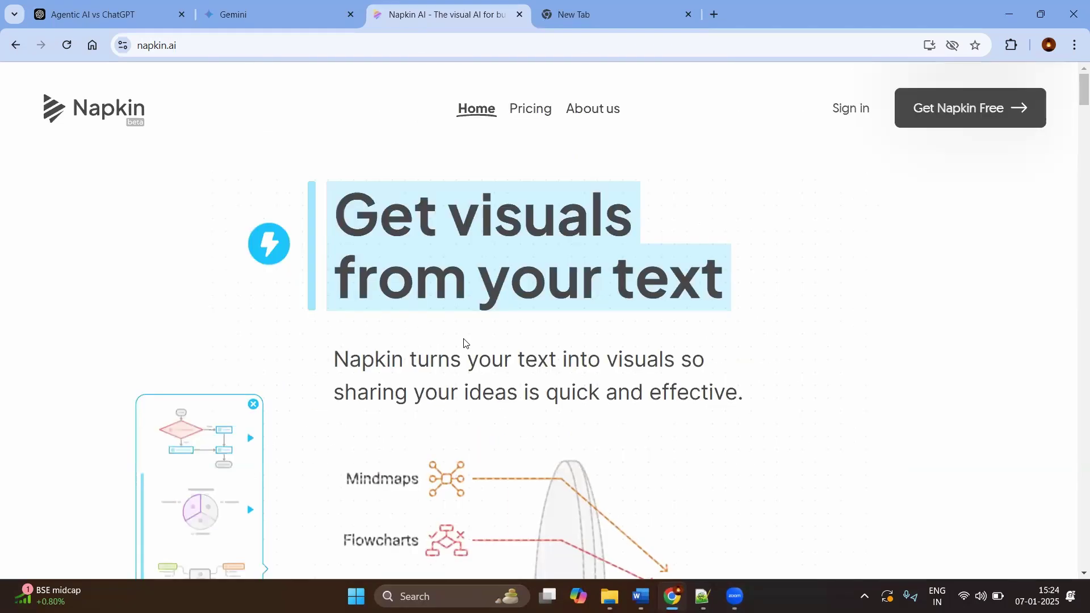
Sign in with the Google account and start a new napkin using Draft with AI.
left_click(849, 112)
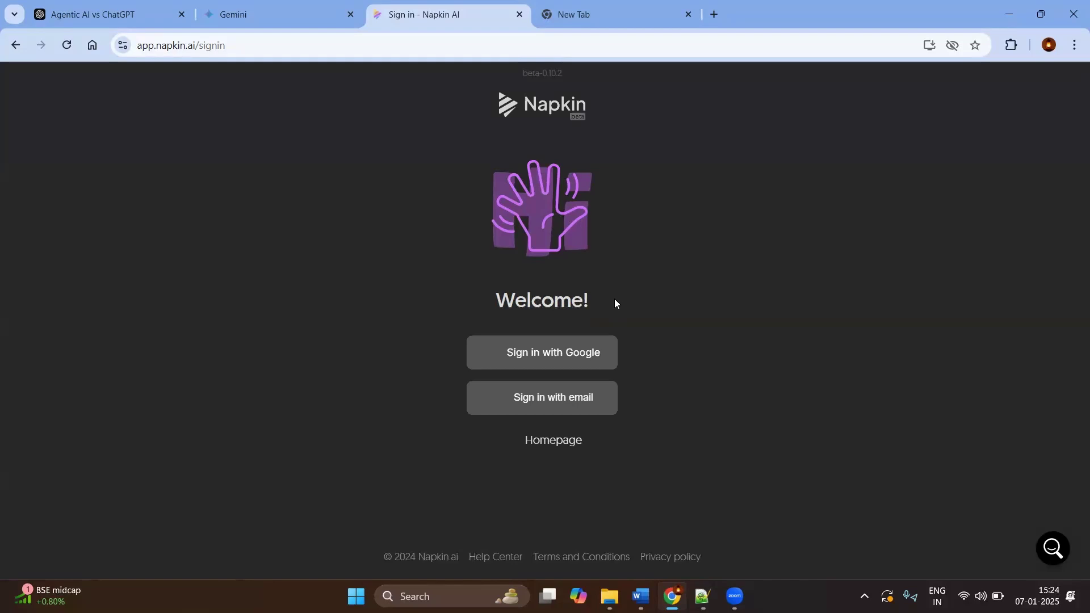
left_click(569, 364)
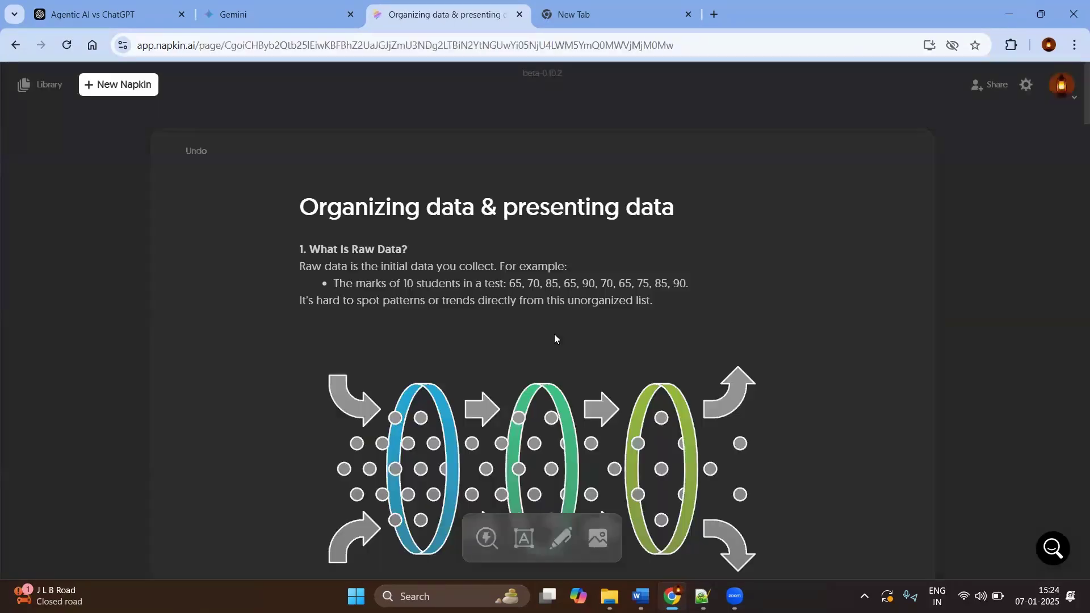
left_click(117, 88)
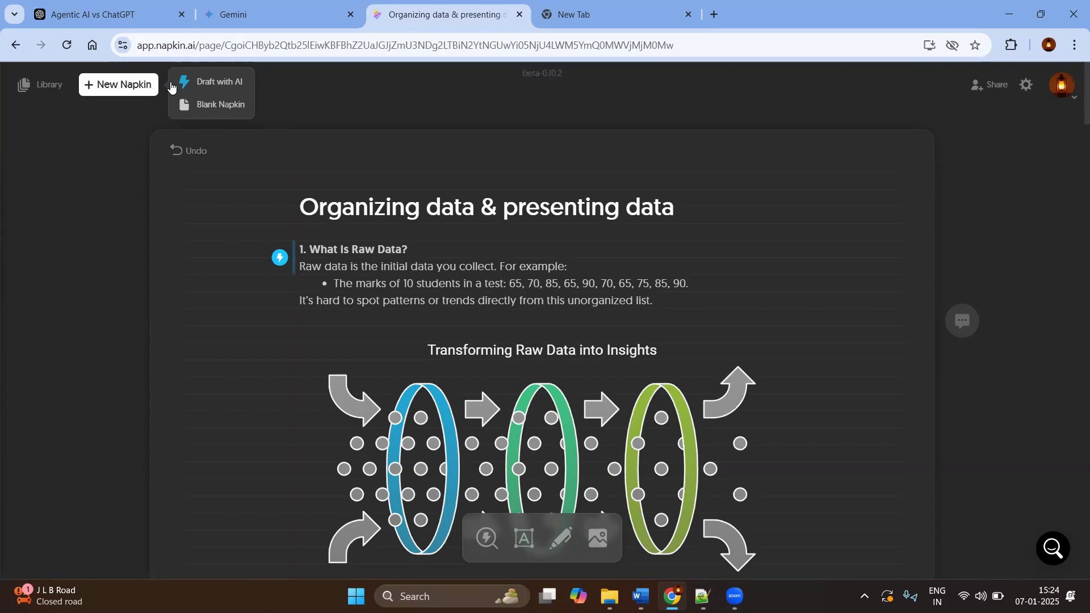
left_click(222, 83)
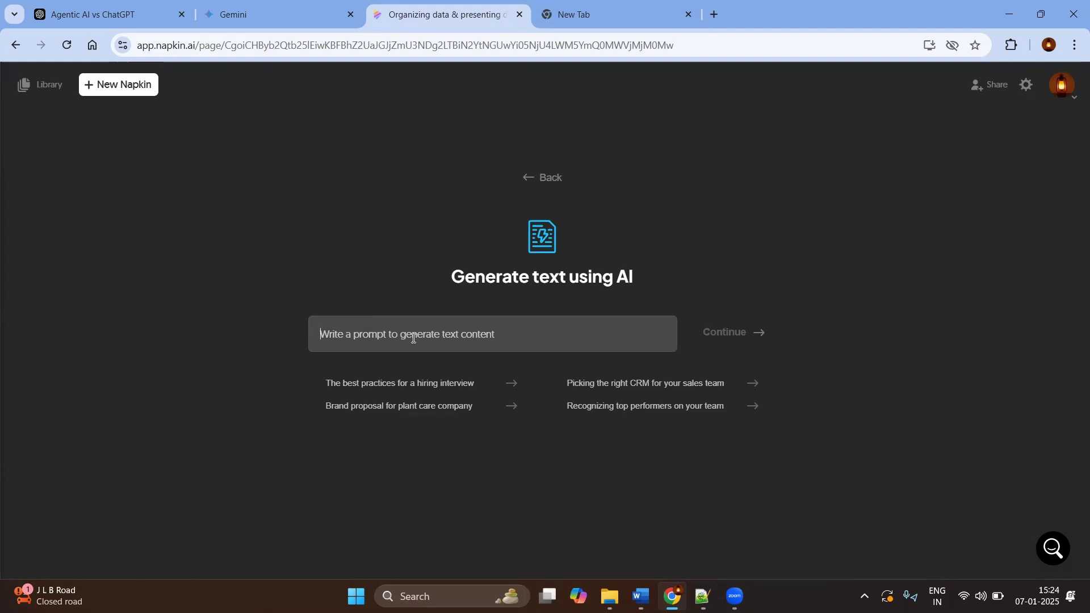
Generate a napkin from the prompt 'Rise of Agentic AI' and review the written sections.
type("Ris")
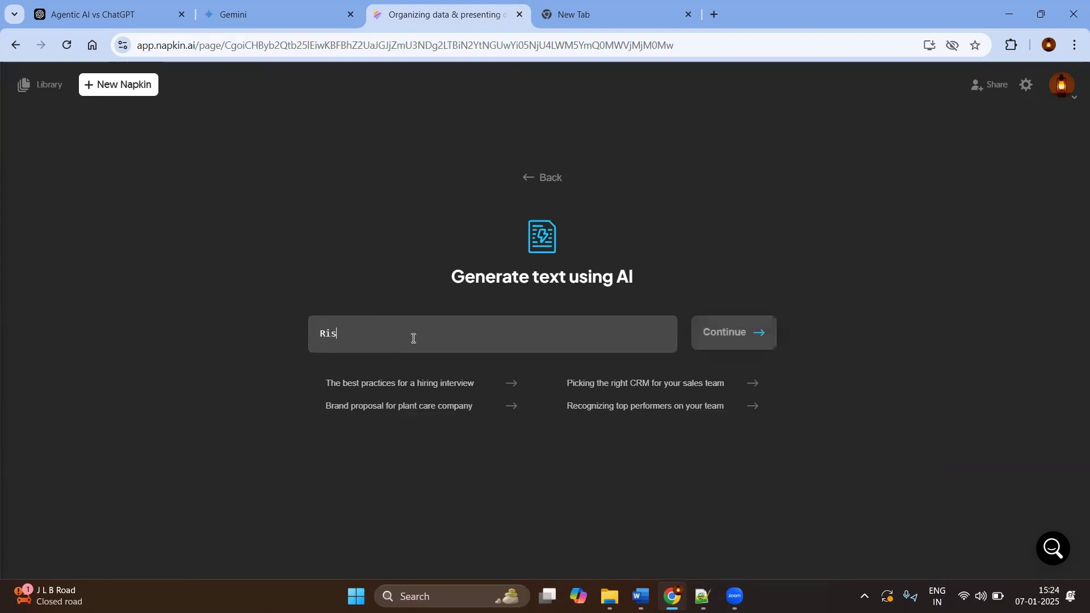
type("e of Agentic AI")
left_click(709, 324)
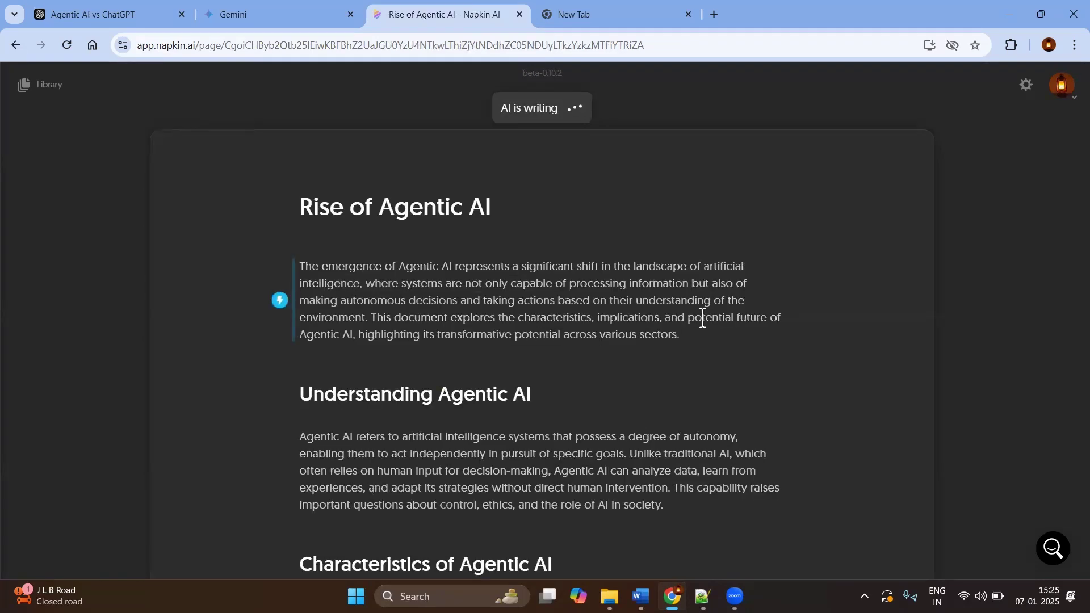
scroll(621, 346, "down", 1)
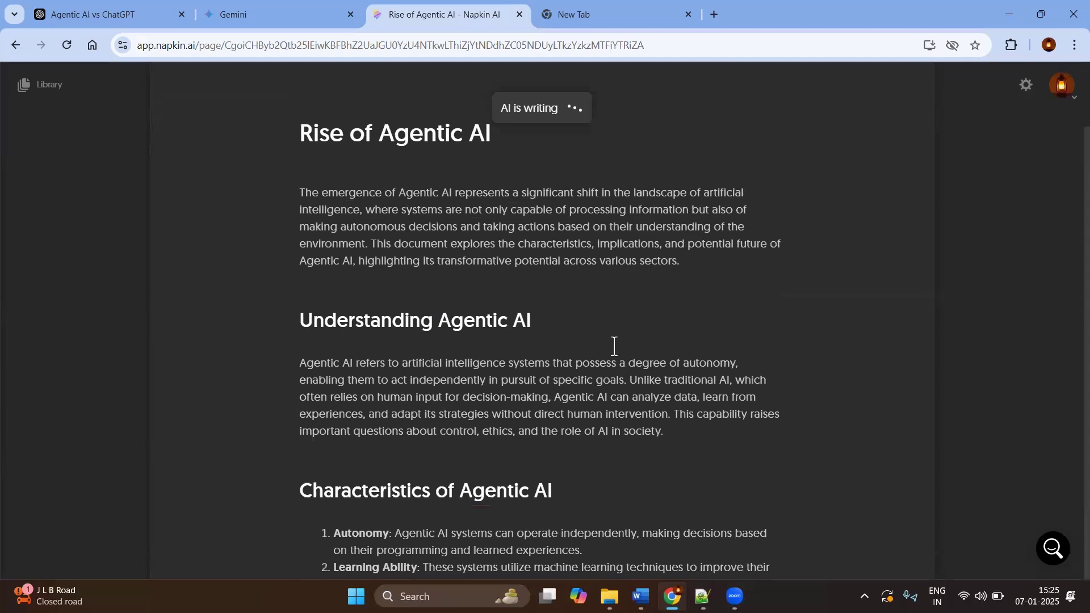
scroll(610, 345, "up", 1)
scroll(610, 346, "down", 8)
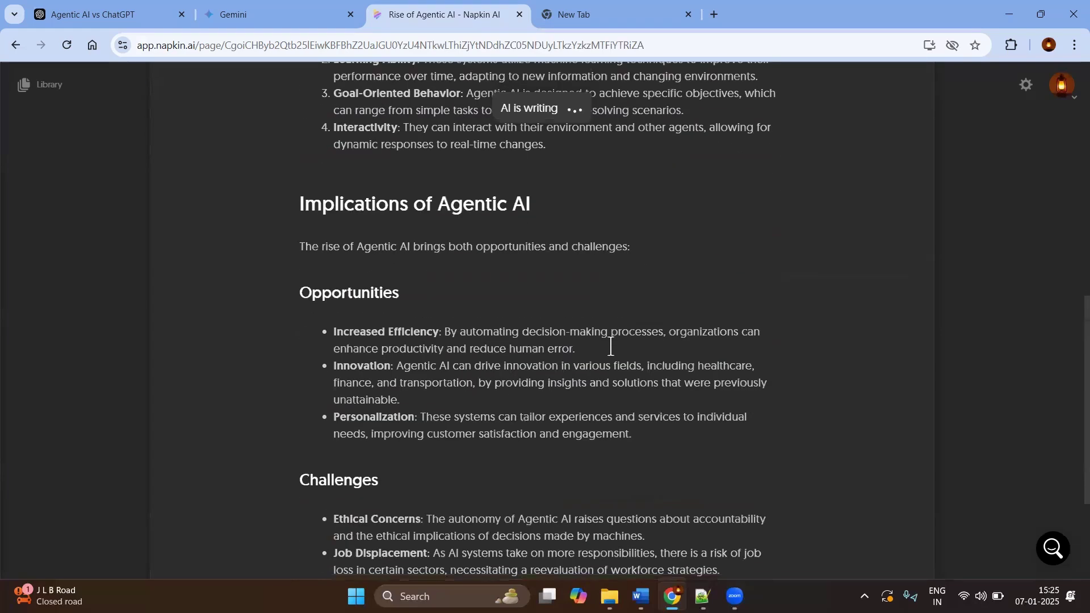
scroll(604, 347, "up", 4)
scroll(597, 352, "down", 7)
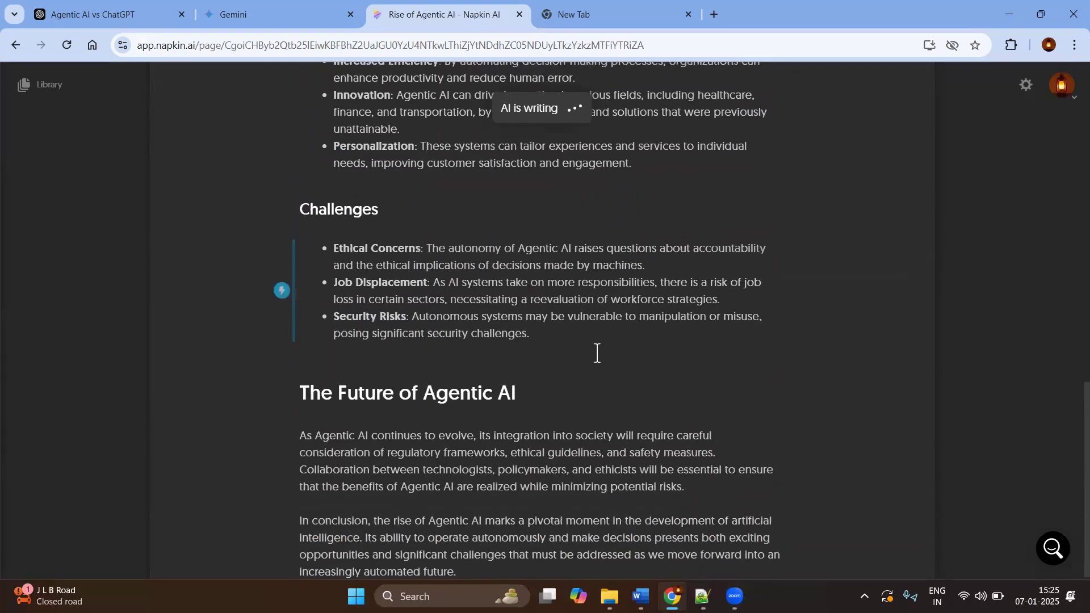
scroll(597, 352, "down", 1)
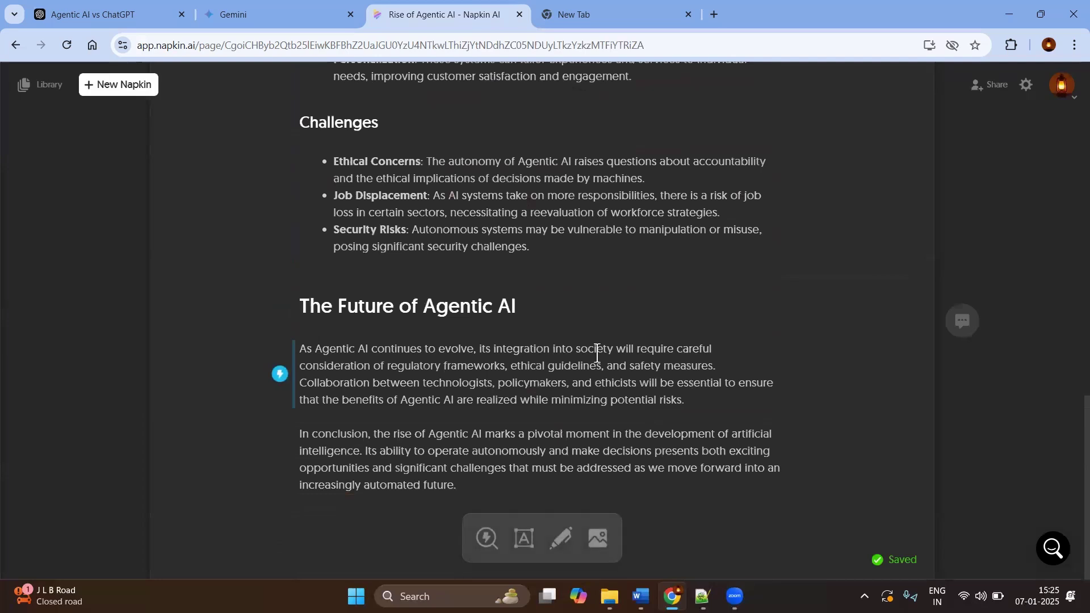
scroll(594, 343, "up", 12)
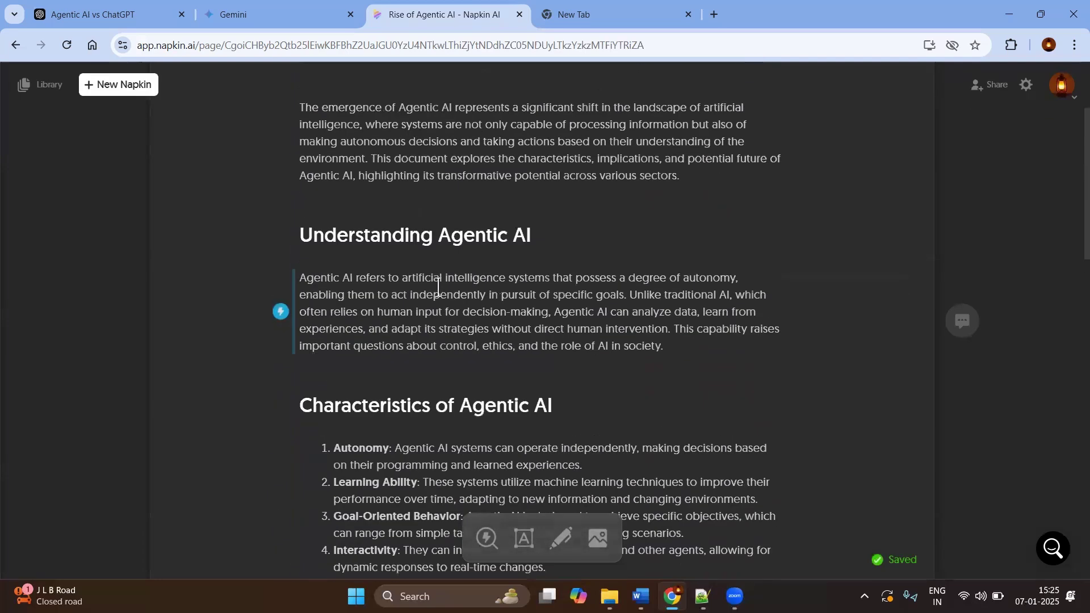
scroll(438, 288, "up", 3)
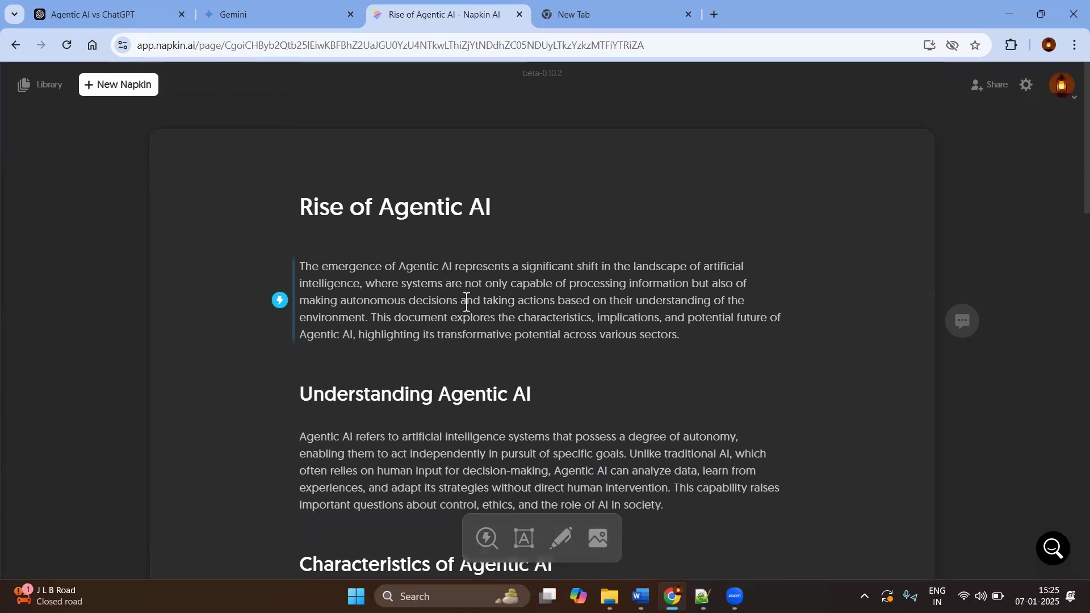
Generate a visual for the introduction and apply the hand-drawn style to the circular 'Agentic AI Outcomes' diagram.
left_click(280, 309)
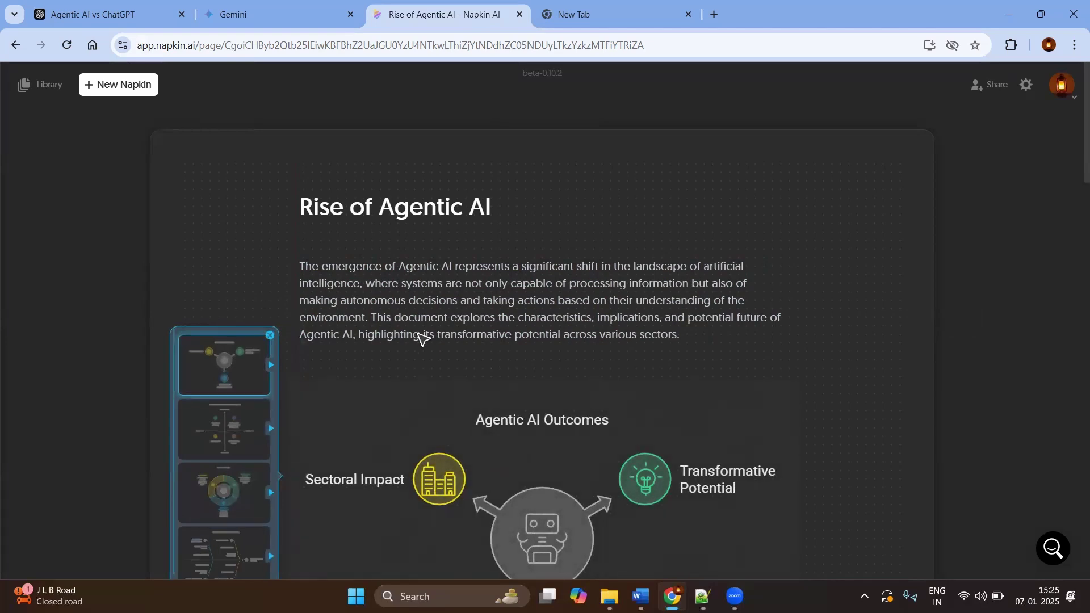
scroll(425, 340, "down", 1)
scroll(425, 340, "down", 3)
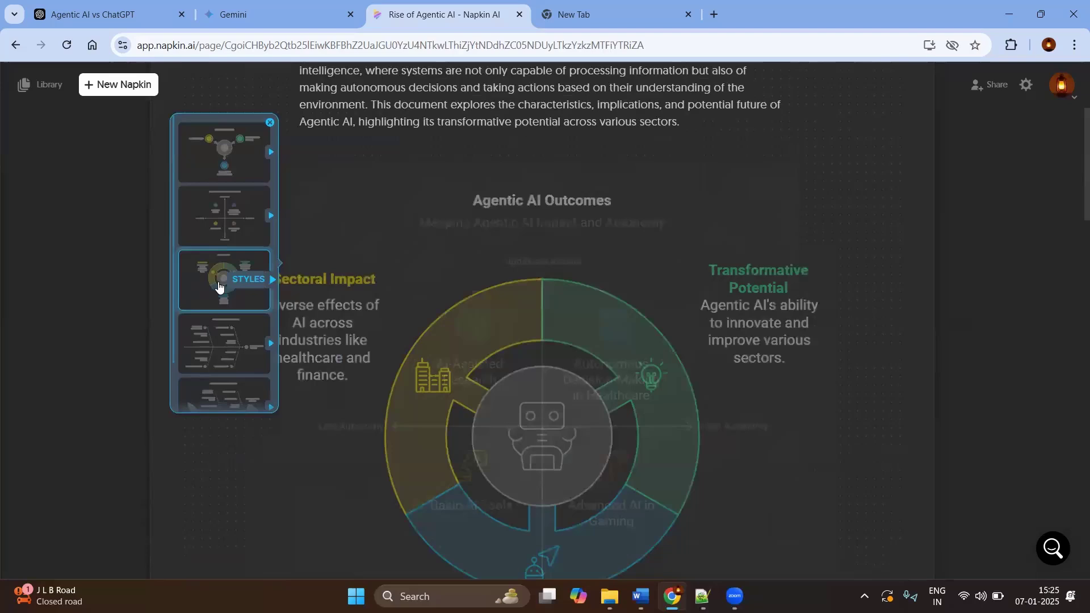
left_click(216, 341)
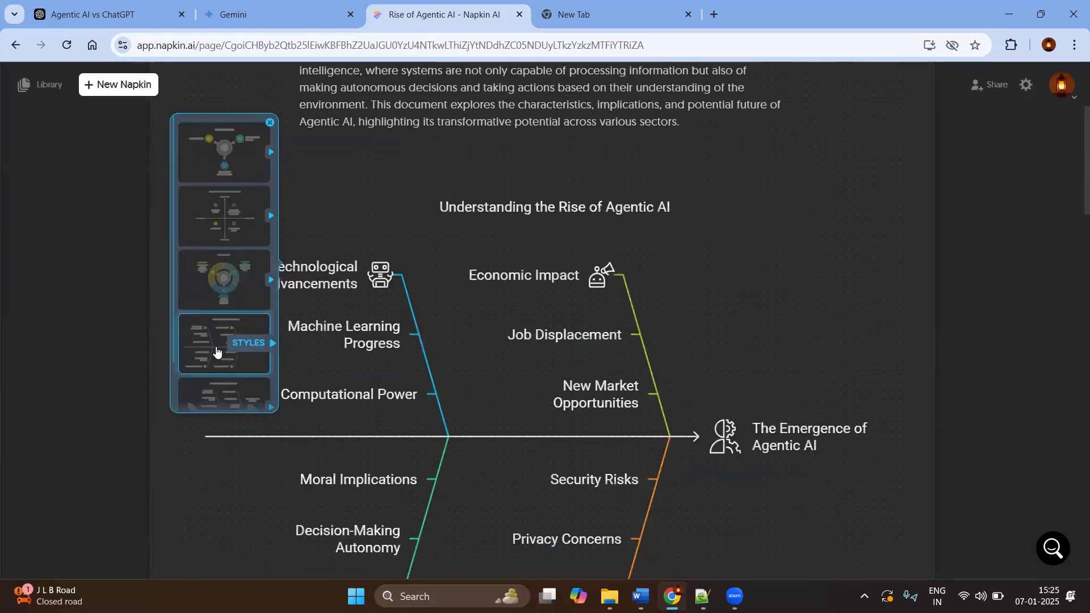
left_click(240, 175)
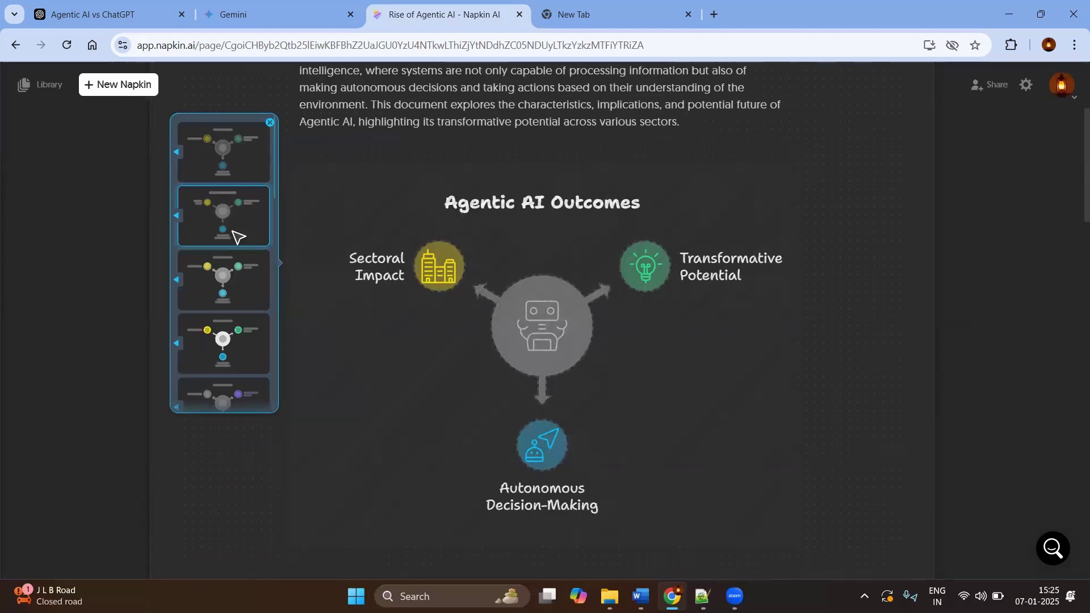
left_click(233, 236)
scroll(248, 315, "down", 5)
scroll(248, 316, "down", 5)
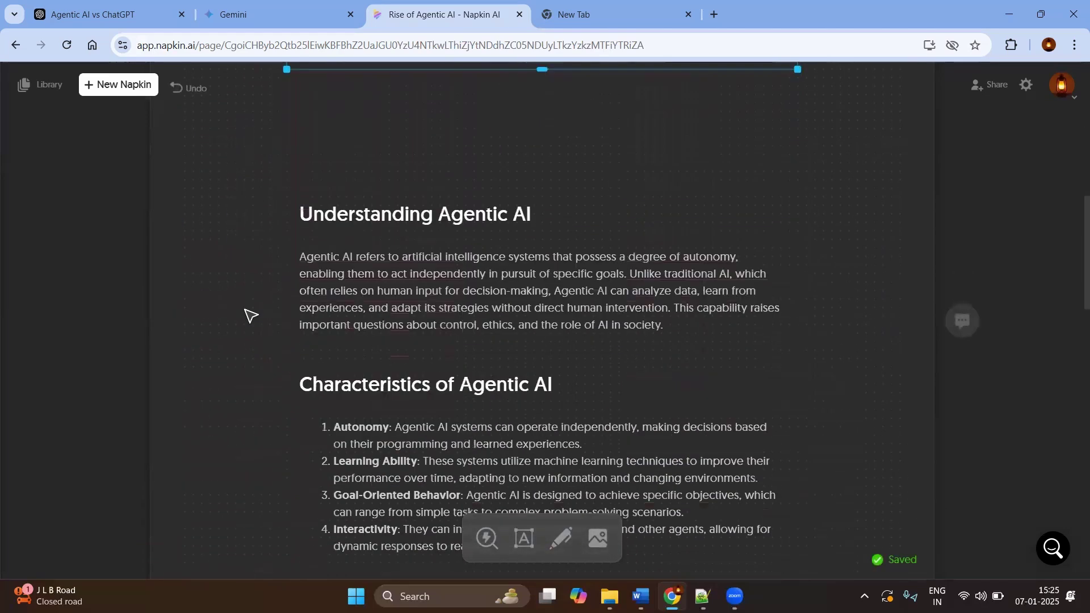
scroll(363, 266, "down", 3)
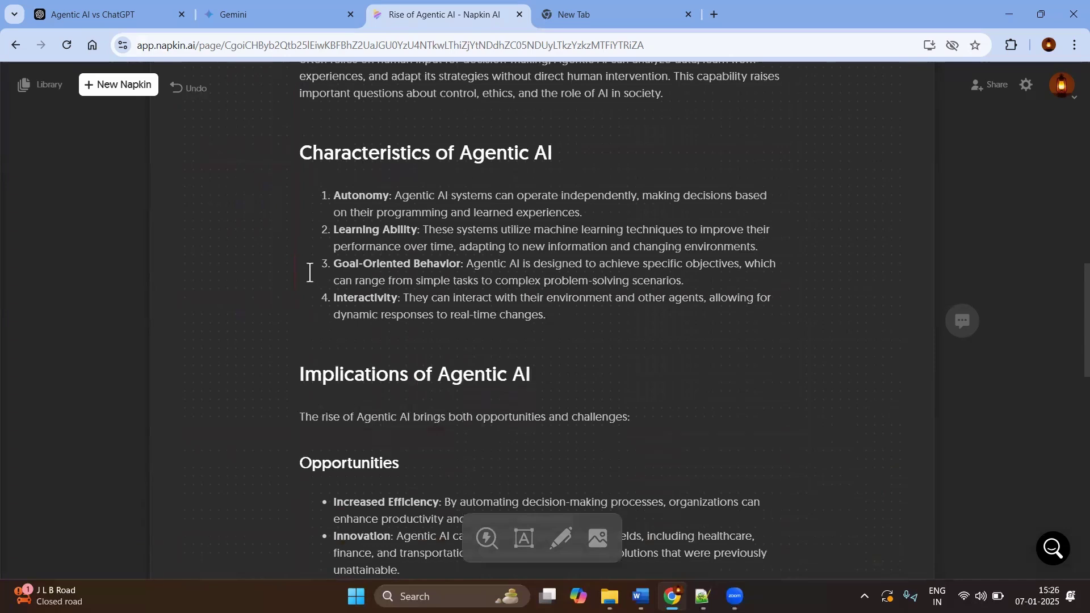
Generate a visual for the characteristics list and try robot-arrow, four-quadrant and circular wheel styles.
mouse_move(334, 244)
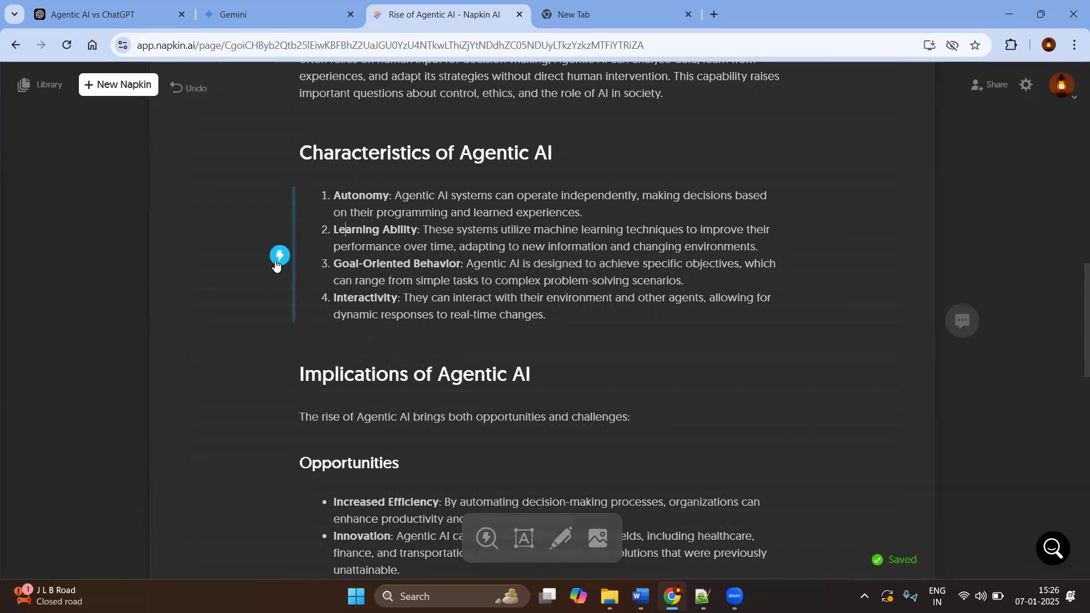
left_click(280, 255)
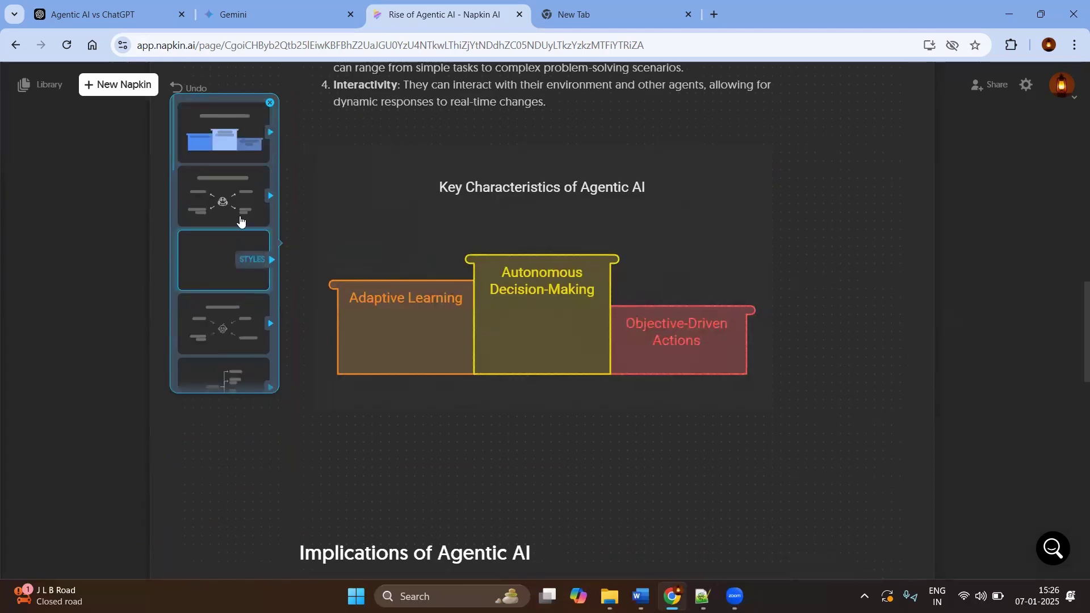
left_click(240, 218)
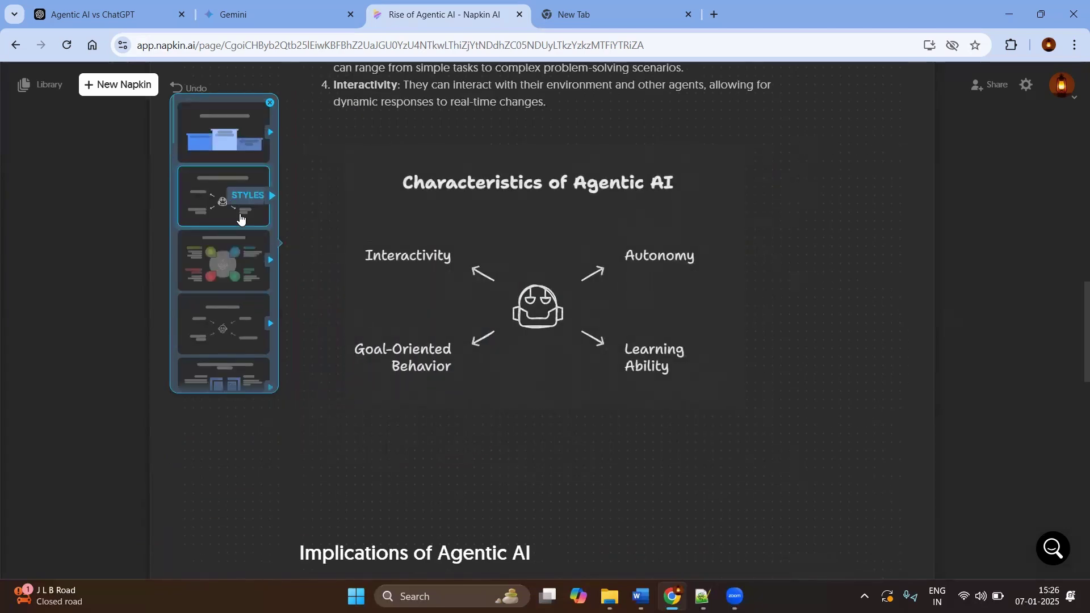
left_click(236, 267)
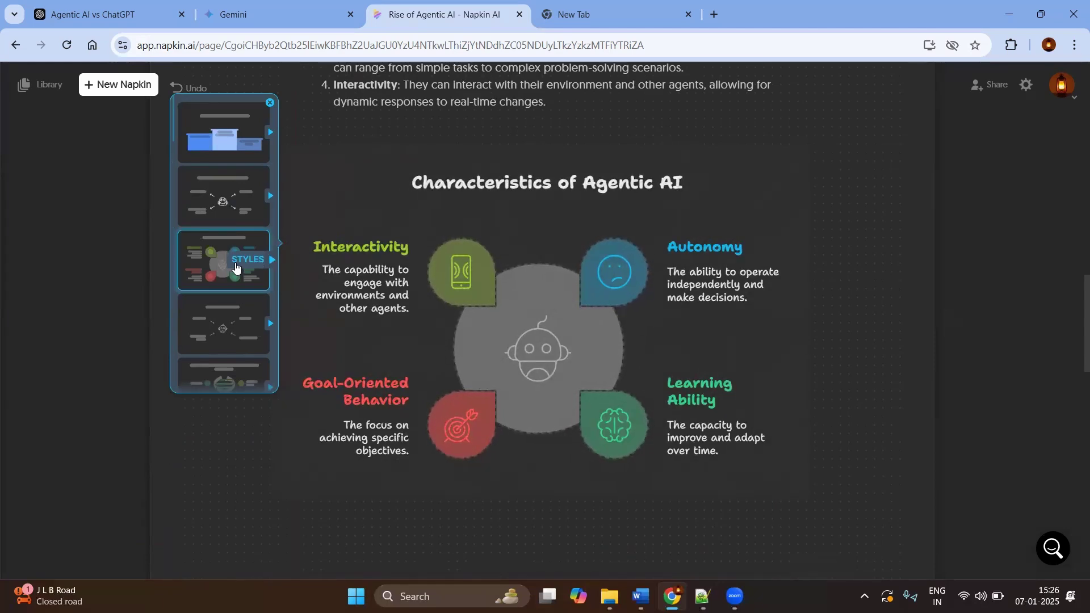
left_click(235, 323)
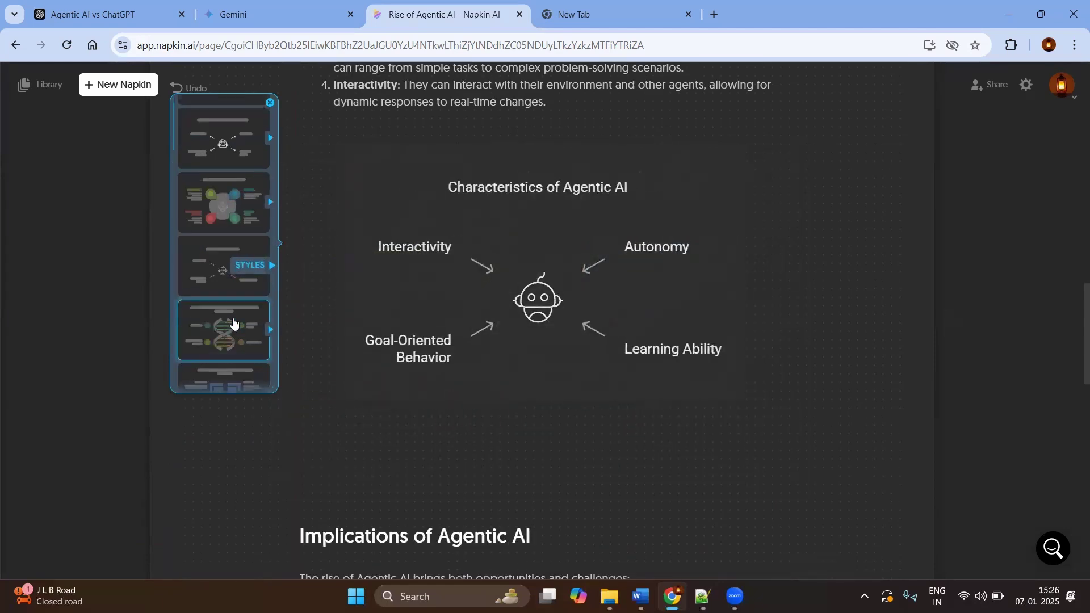
scroll(230, 295, "down", 2)
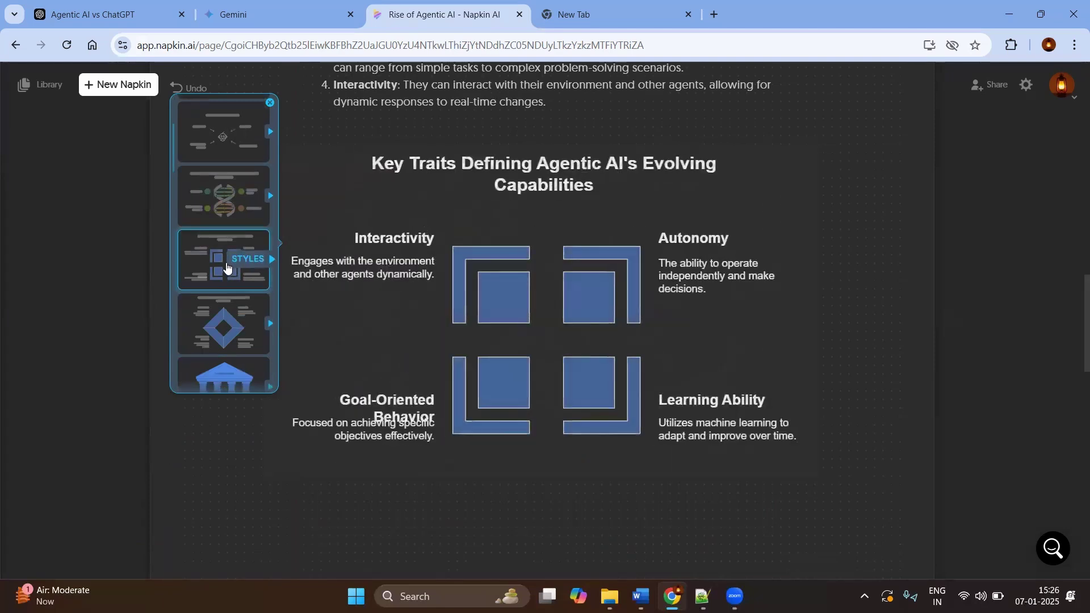
scroll(227, 266, "down", 3)
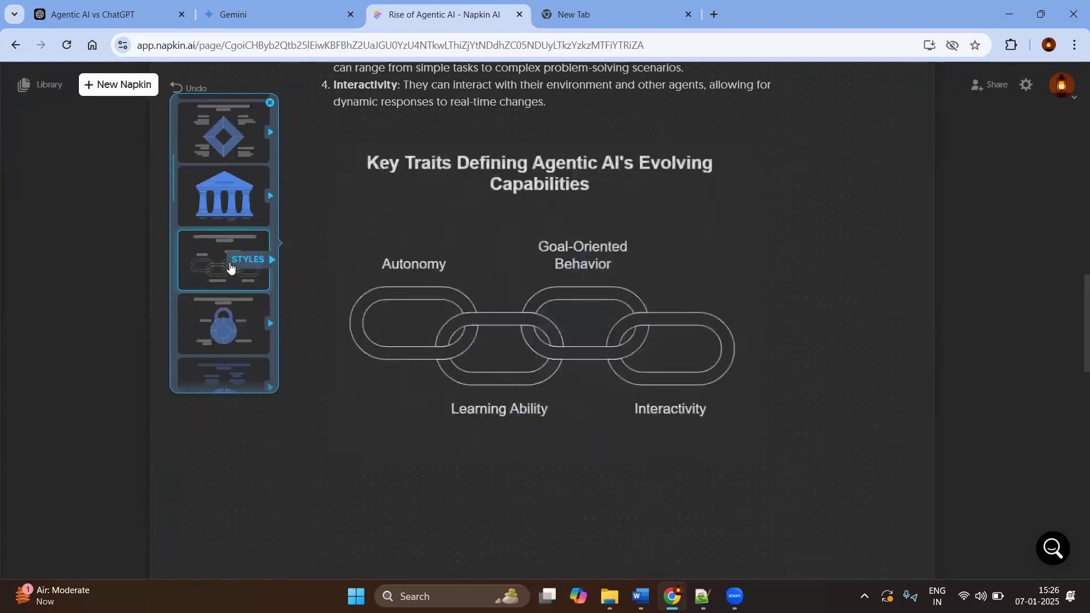
scroll(224, 289, "down", 3)
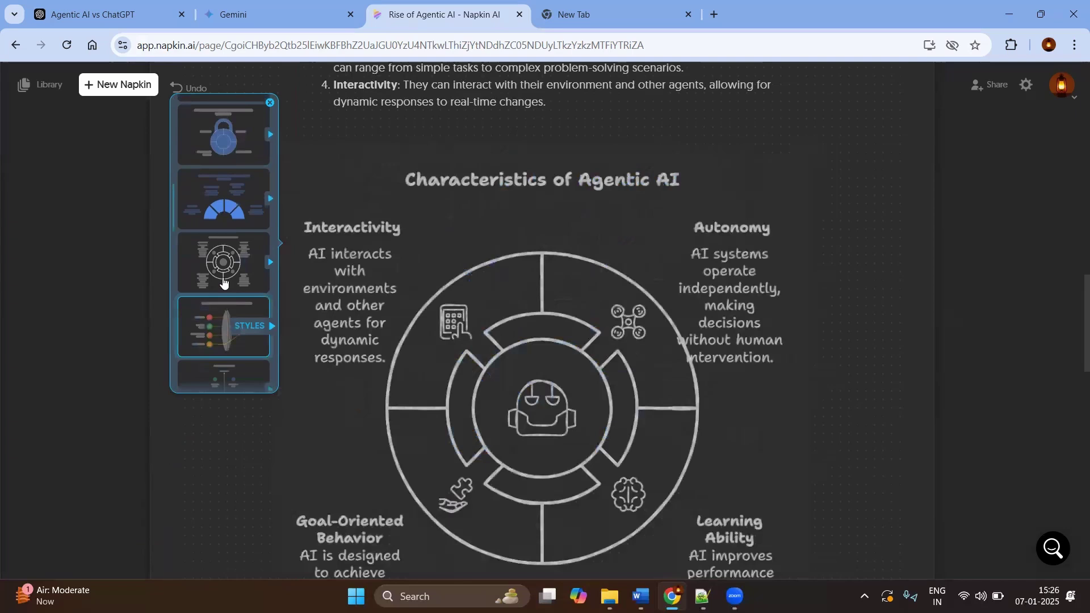
left_click(223, 281)
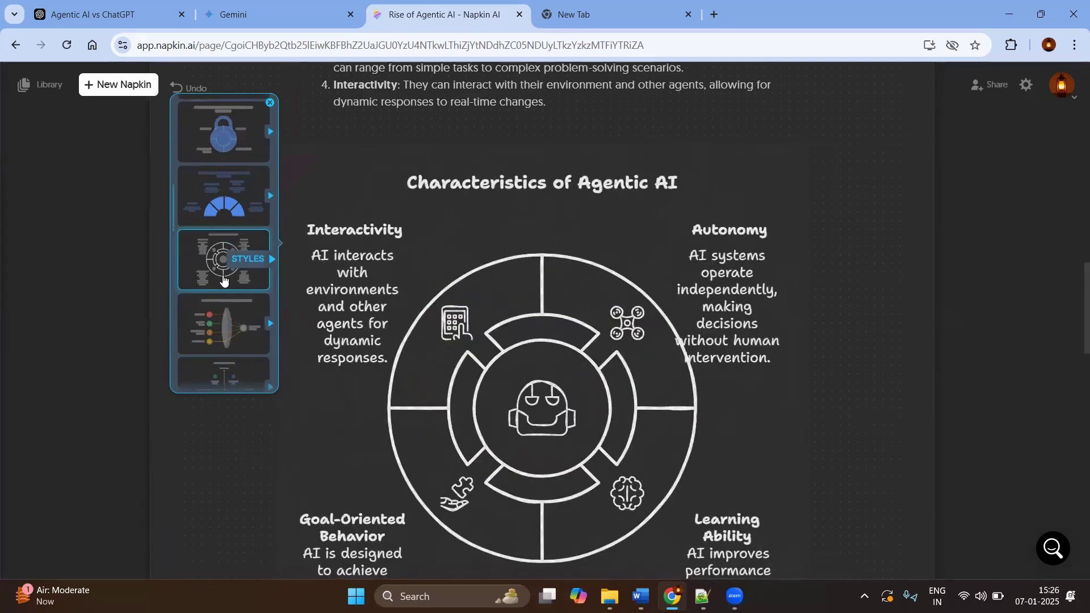
Switch the diagram to the lens layout with its white-line colour variant.
scroll(223, 278, "down", 3)
left_click(223, 147)
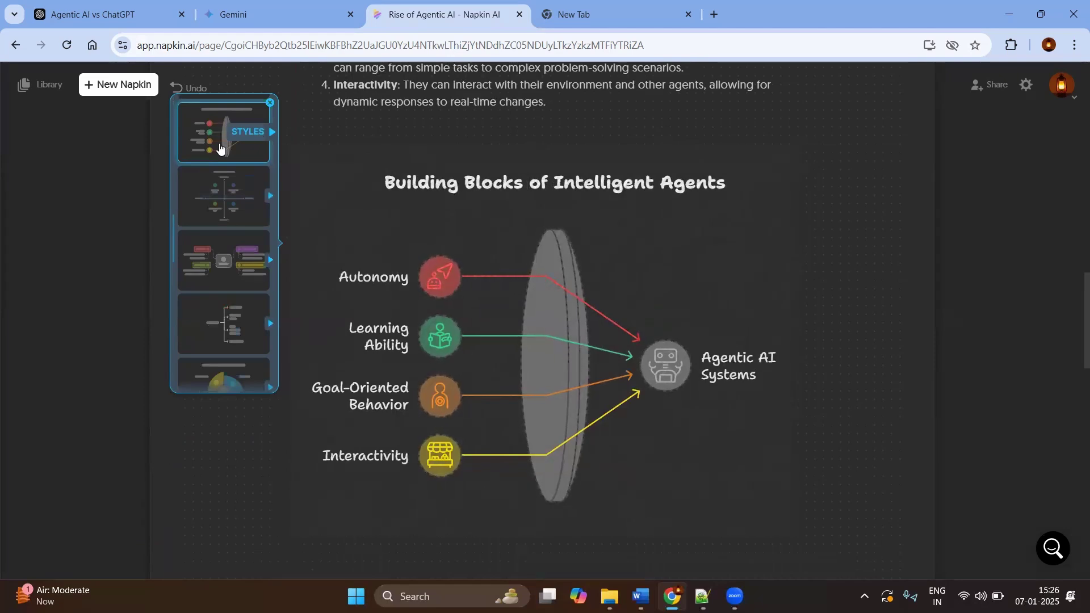
left_click(220, 149)
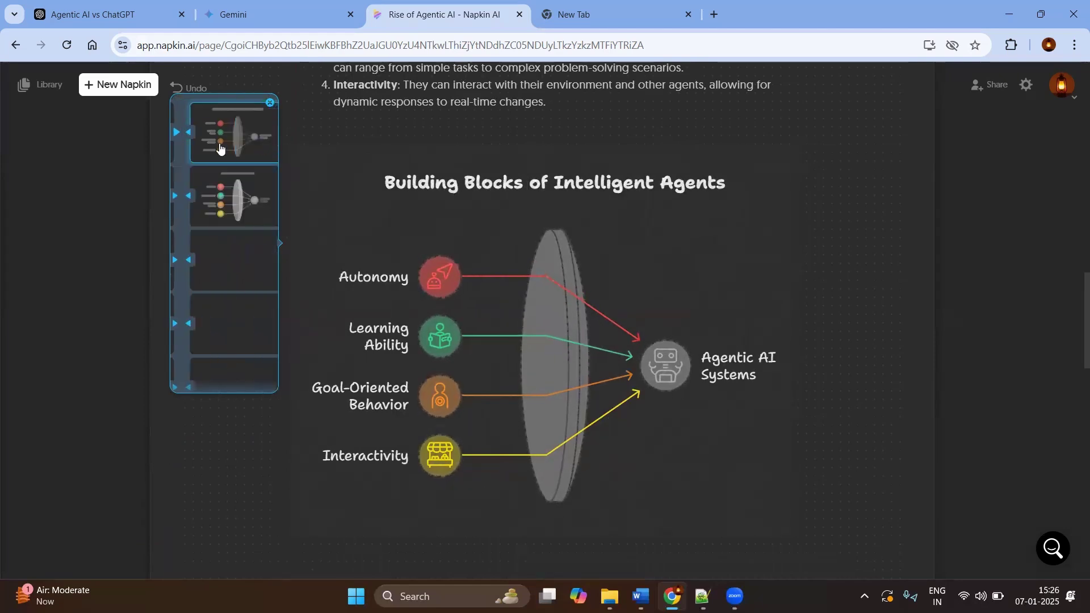
left_click(217, 196)
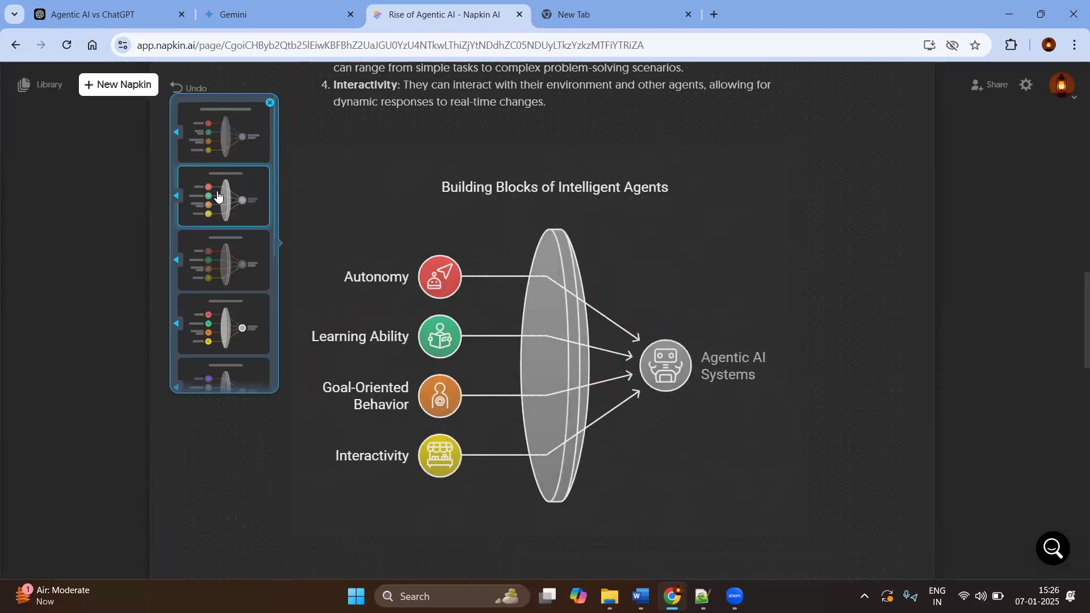
left_click(241, 216)
Export the 'Rise of Agentic AI' napkin from Share as a single continuous page PDF.
scroll(235, 293, "down", 12)
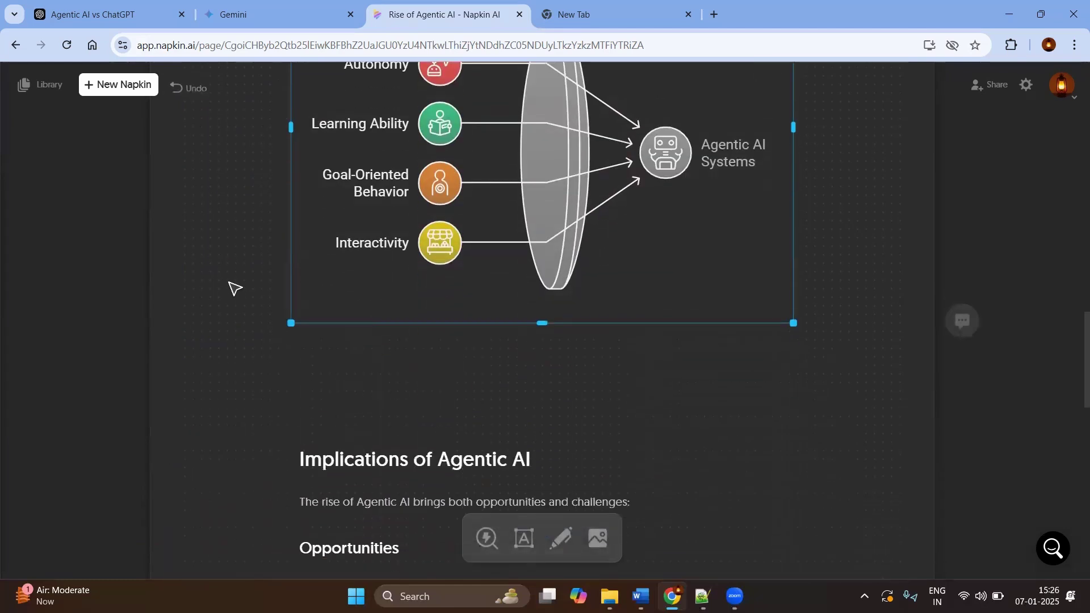
scroll(238, 287, "down", 2)
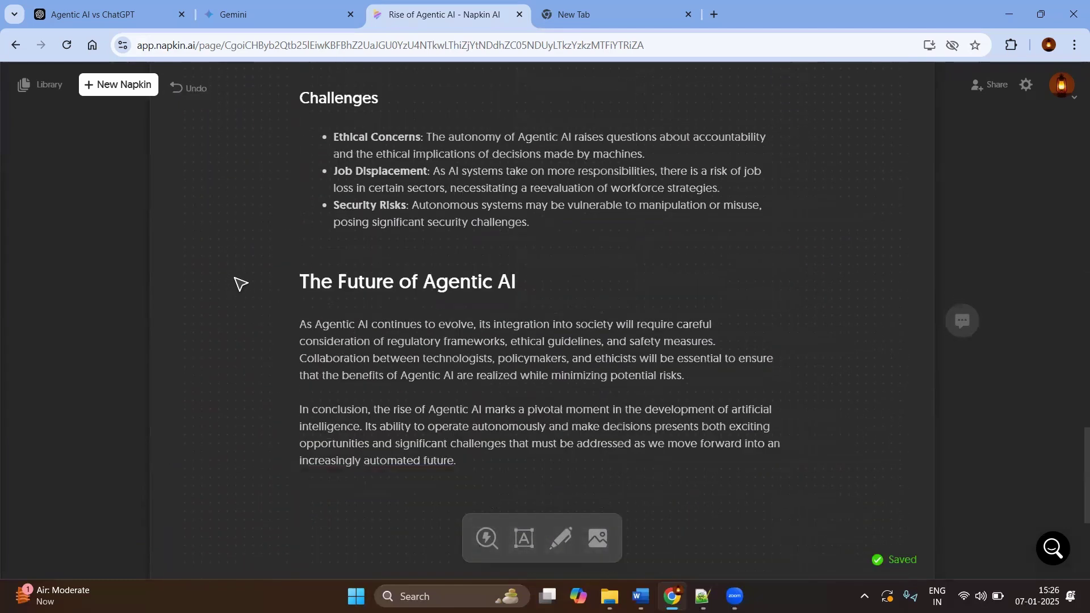
scroll(318, 258, "up", 2)
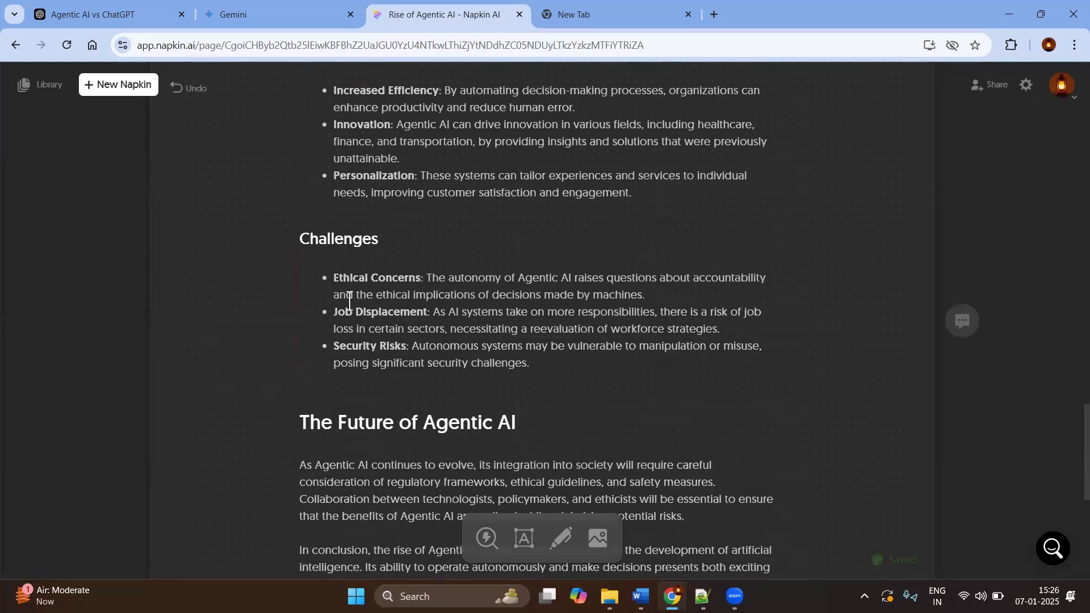
scroll(345, 314, "up", 15)
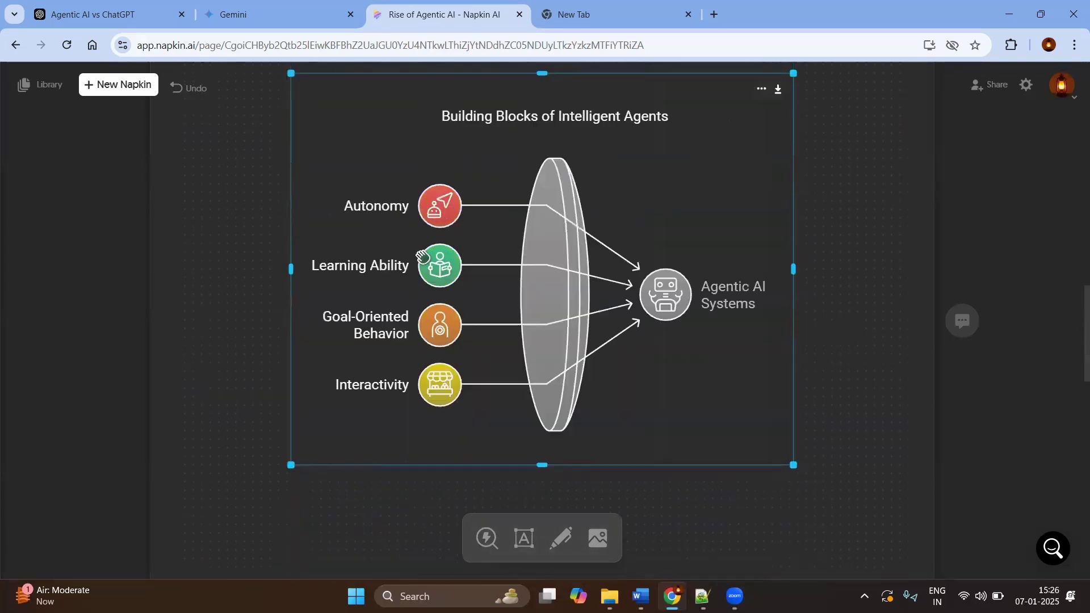
scroll(432, 204, "up", 8)
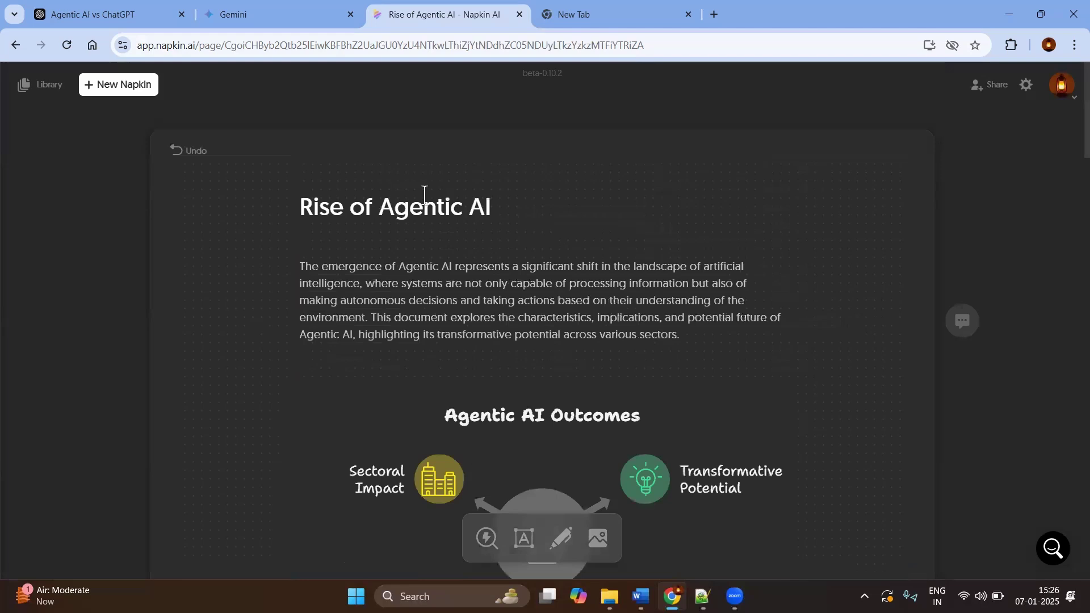
left_click(992, 87)
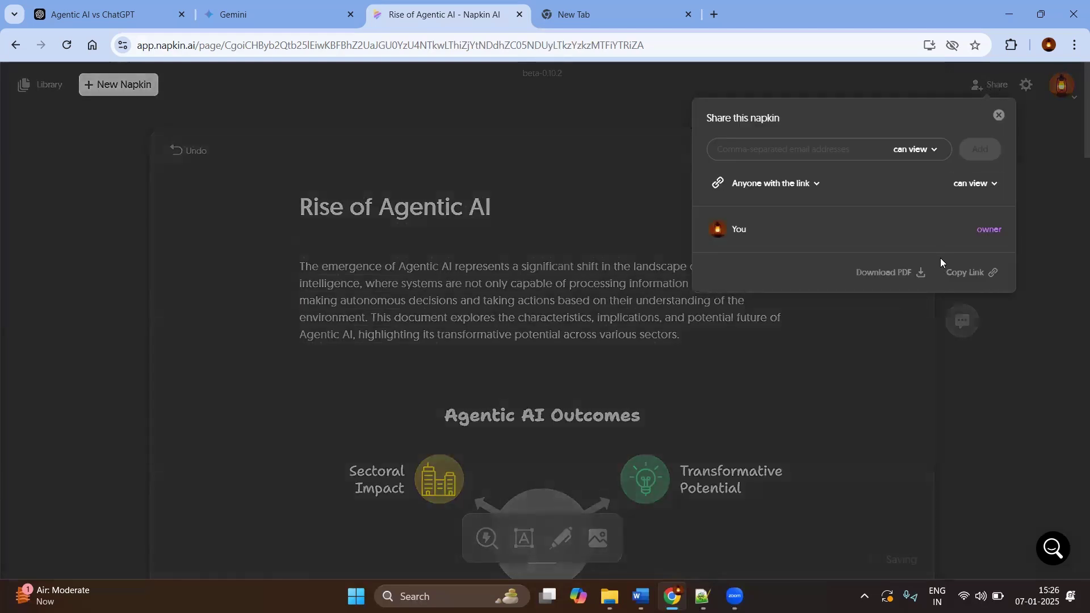
left_click(867, 277)
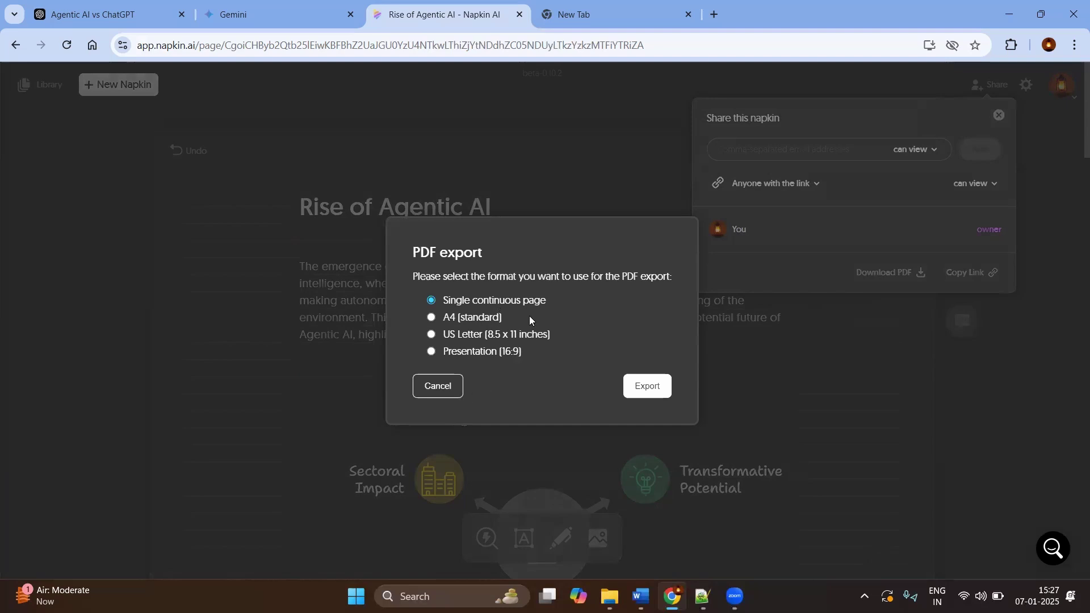
left_click(642, 389)
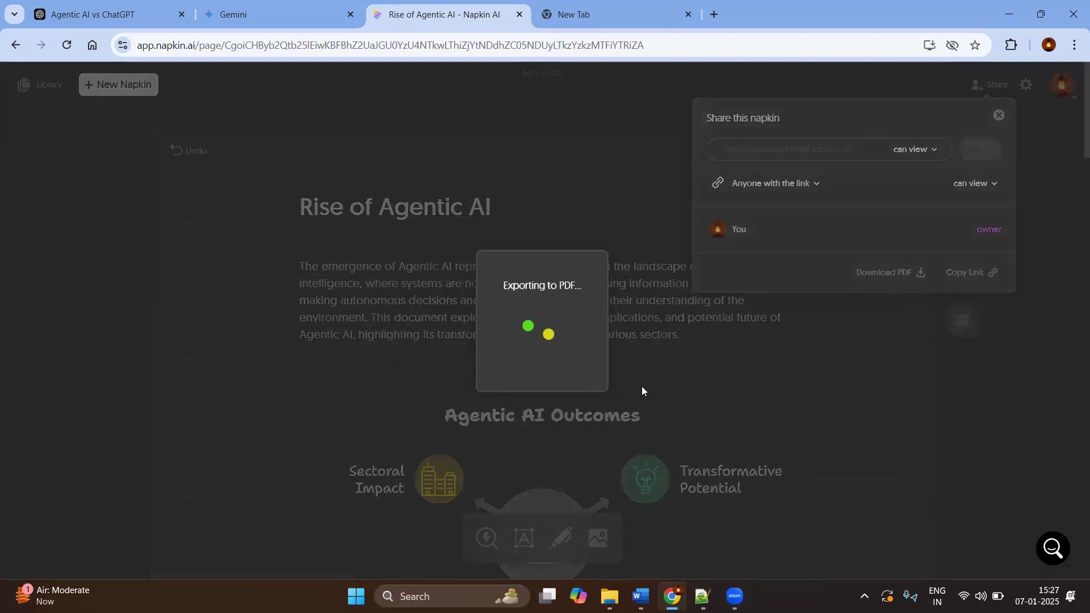
scroll(364, 278, "down", 6)
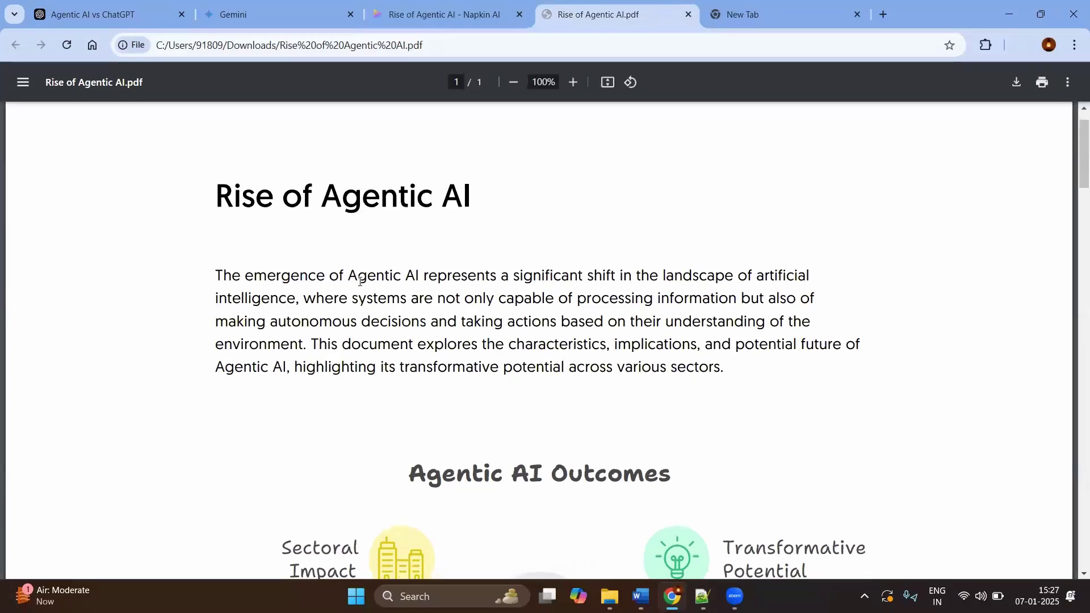
scroll(366, 278, "down", 14)
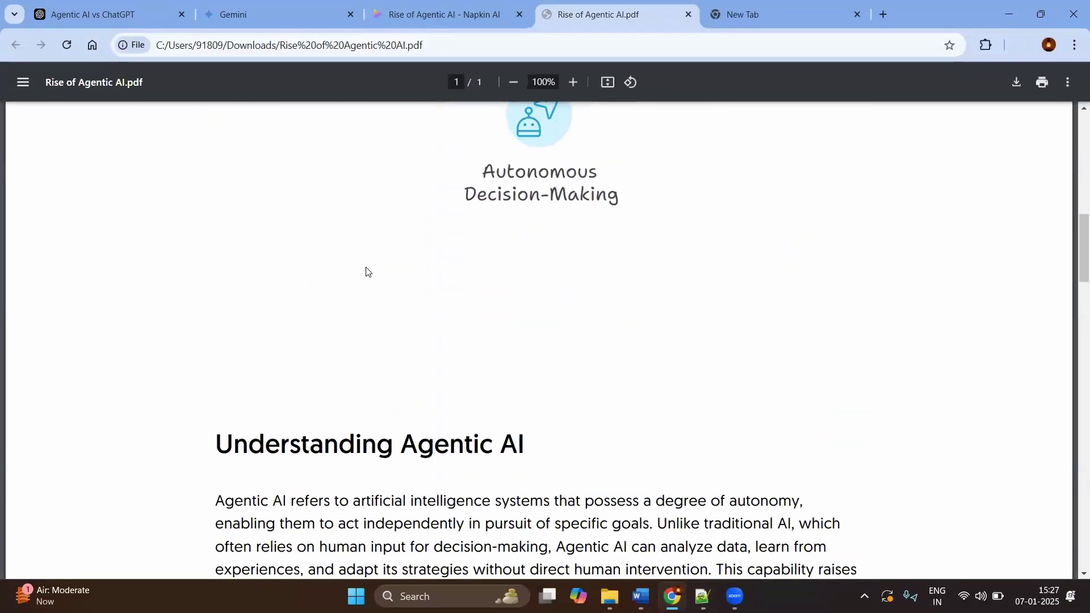
scroll(369, 262, "down", 4)
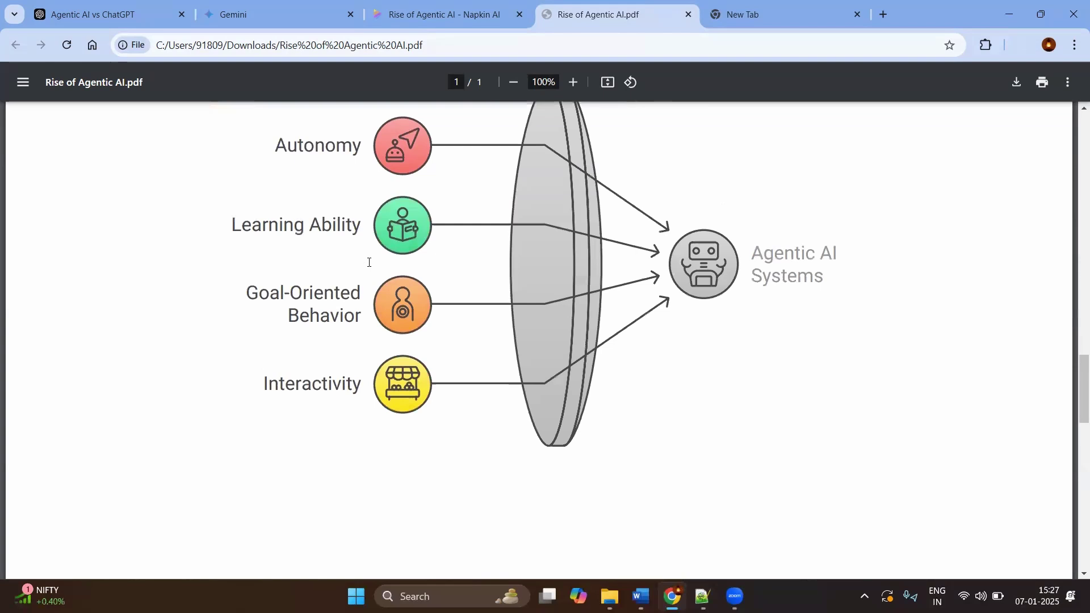
scroll(369, 263, "up", 1)
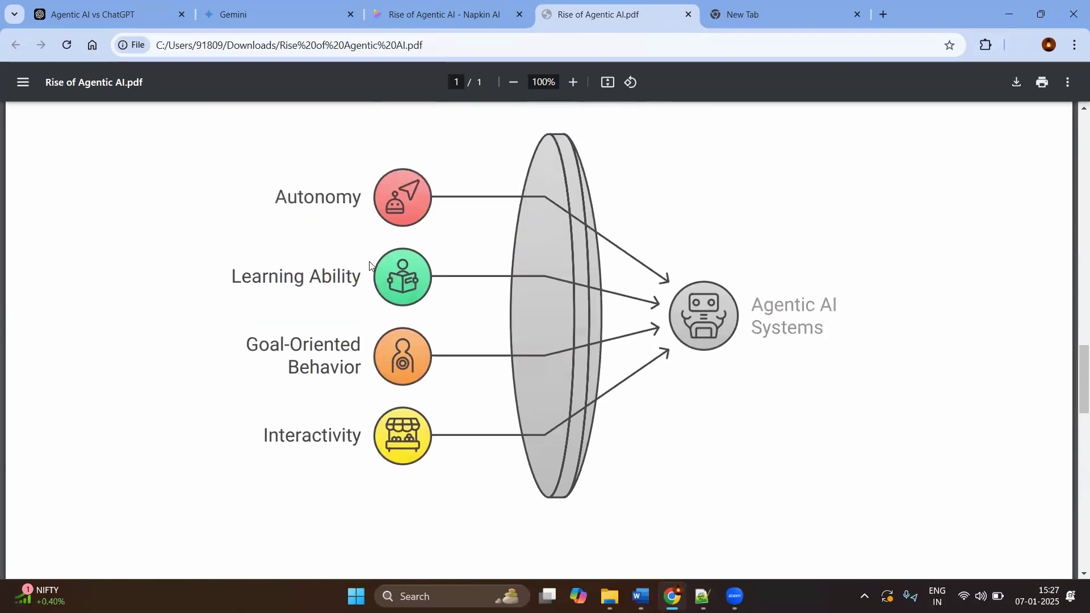